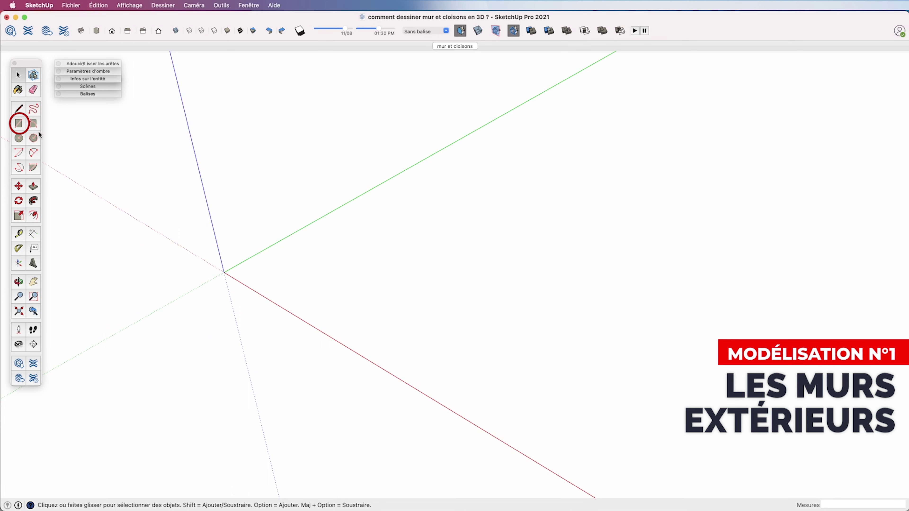
# Draw an 8000 × 5000 mm floor rectangle with one corner at the axis origin.
pyautogui.click(19, 124)
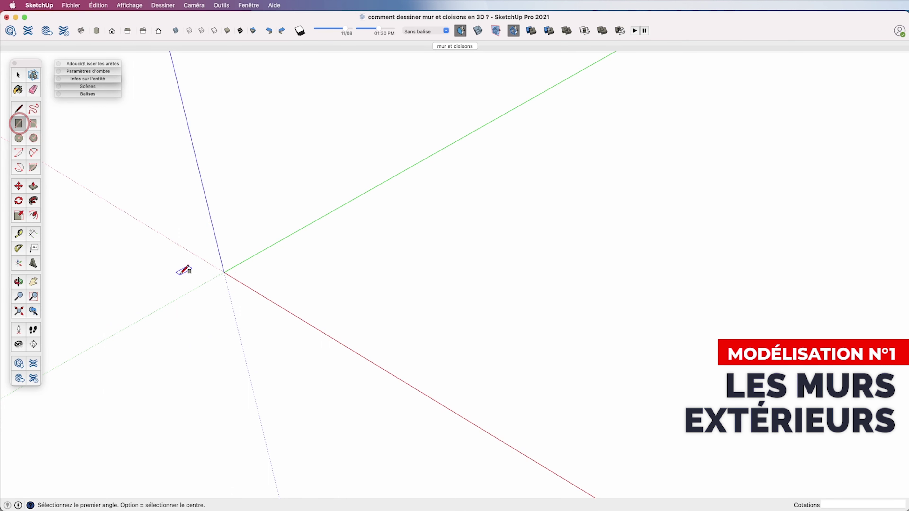
pyautogui.click(224, 272)
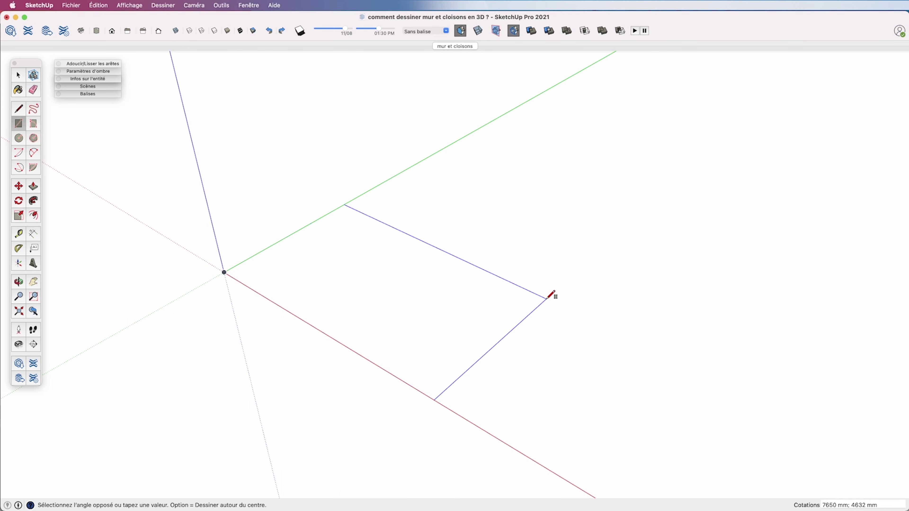
pyautogui.click(546, 298)
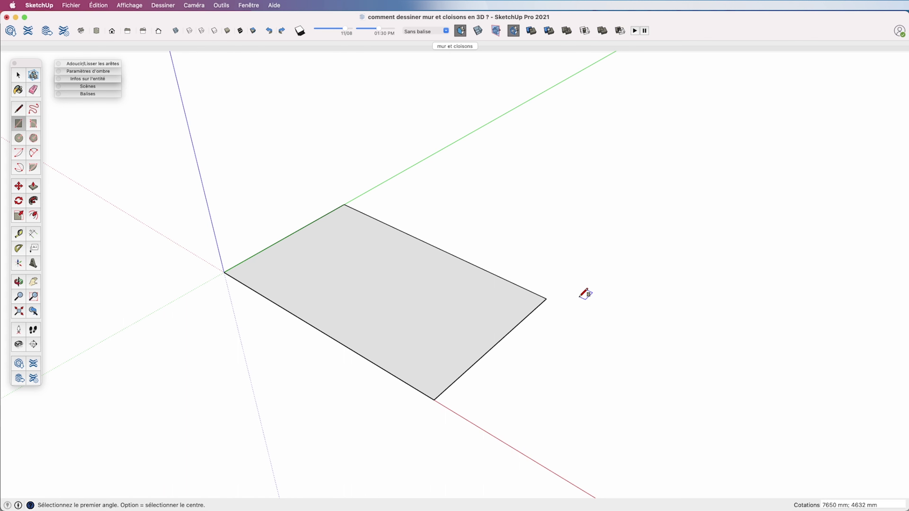
pyautogui.write('800')
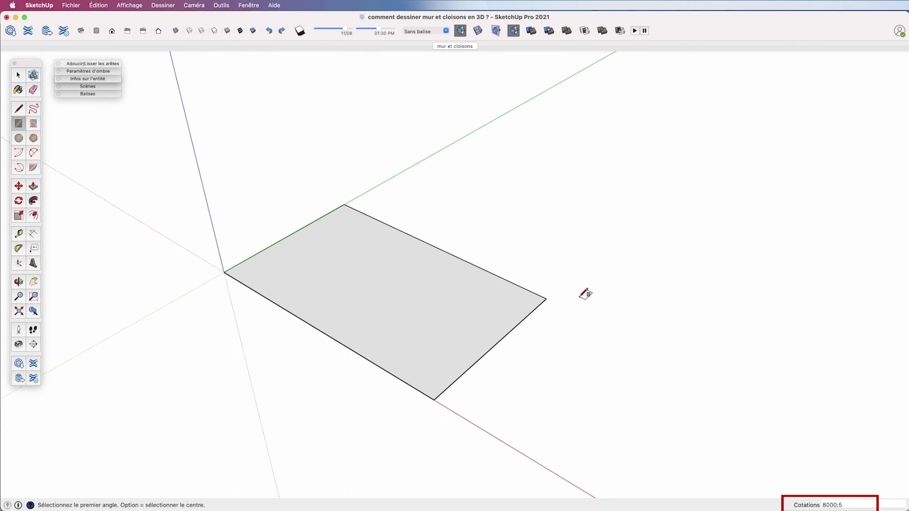
pyautogui.write('0;50')
pyautogui.press('Return')
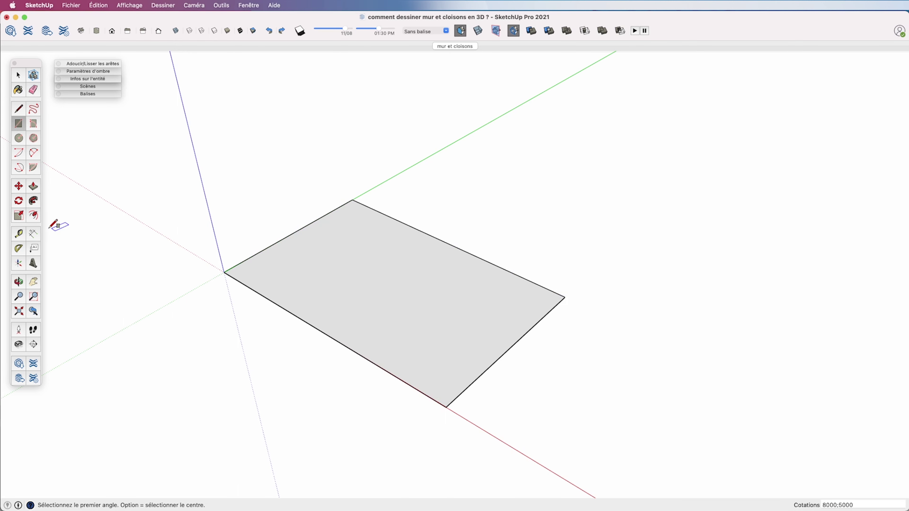
# Offset the rectangle's outline 200 mm outward to set the wall thickness.
pyautogui.click(34, 218)
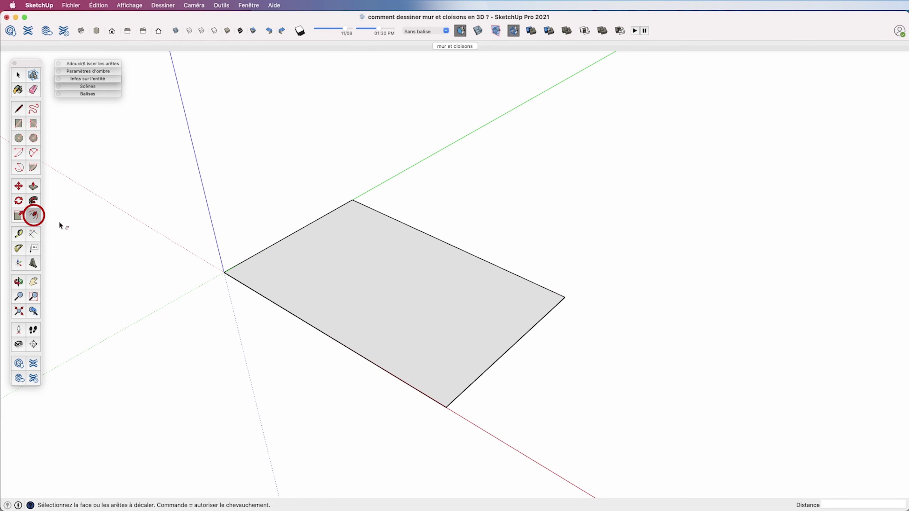
pyautogui.click(454, 258)
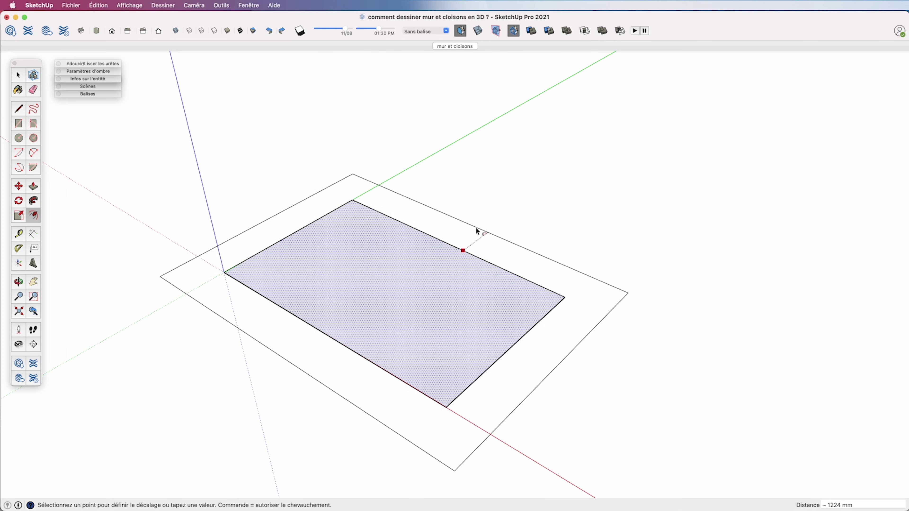
pyautogui.click(476, 233)
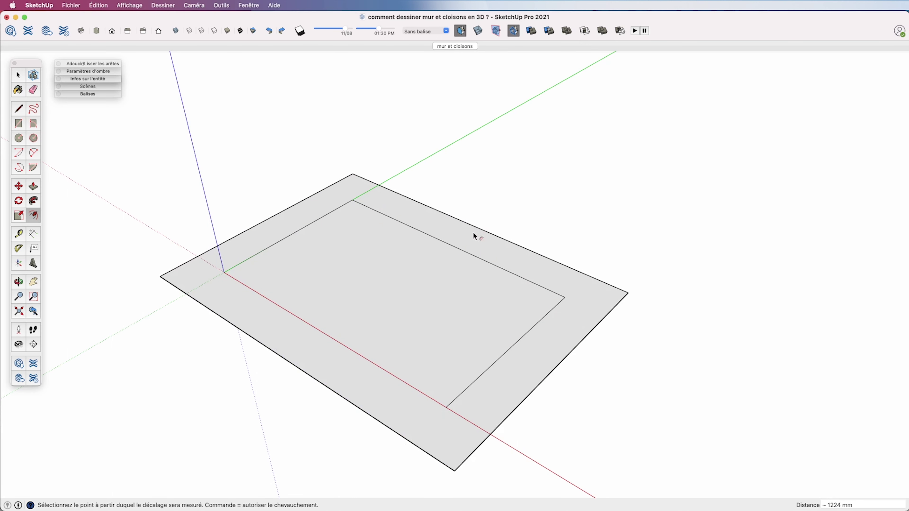
pyautogui.write('200')
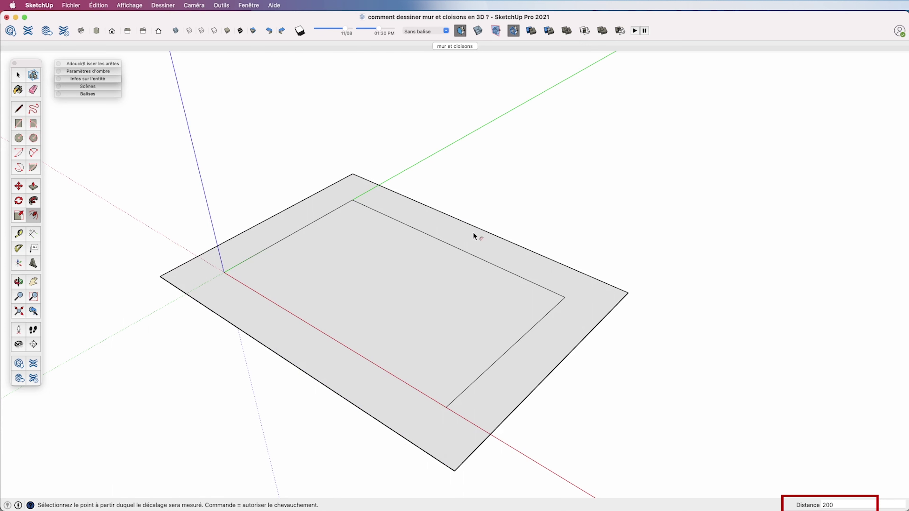
pyautogui.press('Return')
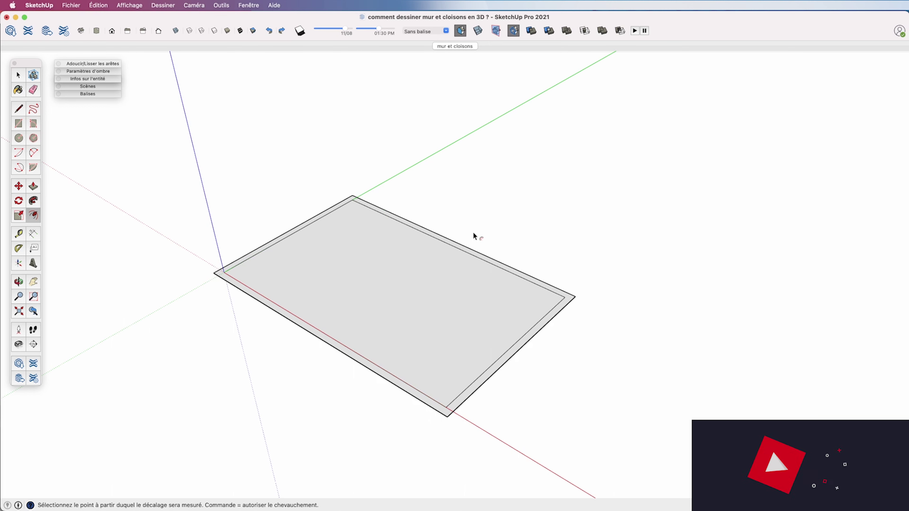
# Delete the inner floor face, leaving only the 200 mm wall band.
pyautogui.click(17, 74)
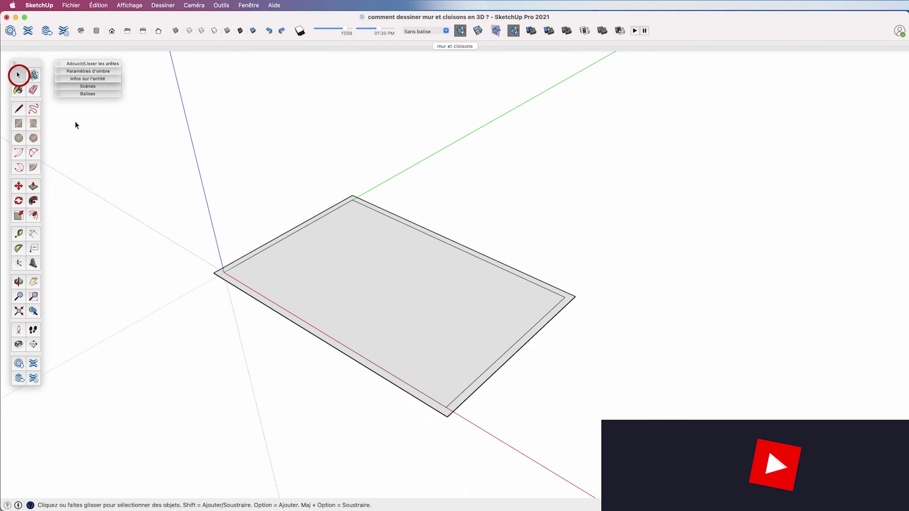
pyautogui.click(381, 269)
pyautogui.rightClick(381, 269)
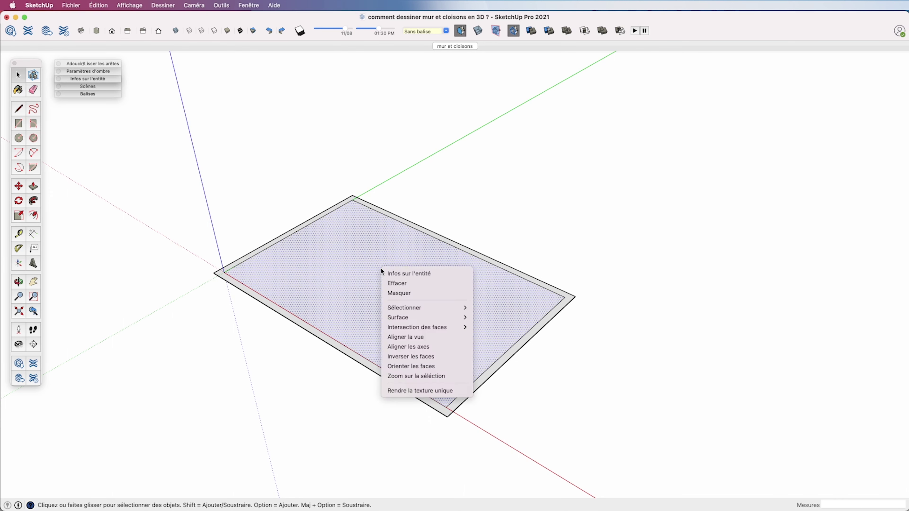
pyautogui.click(387, 283)
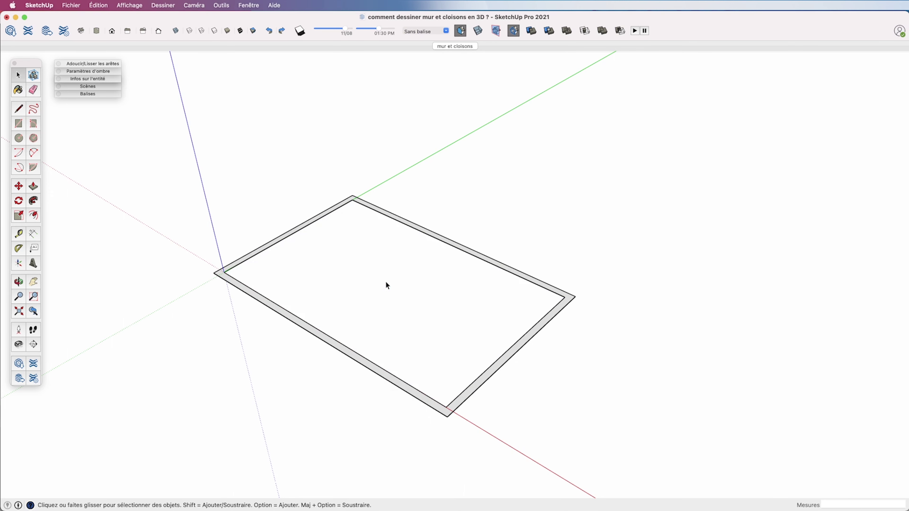
# Select the whole wall band and make it into a single group.
pyautogui.moveTo(619, 469); pyautogui.dragTo(182, 177)
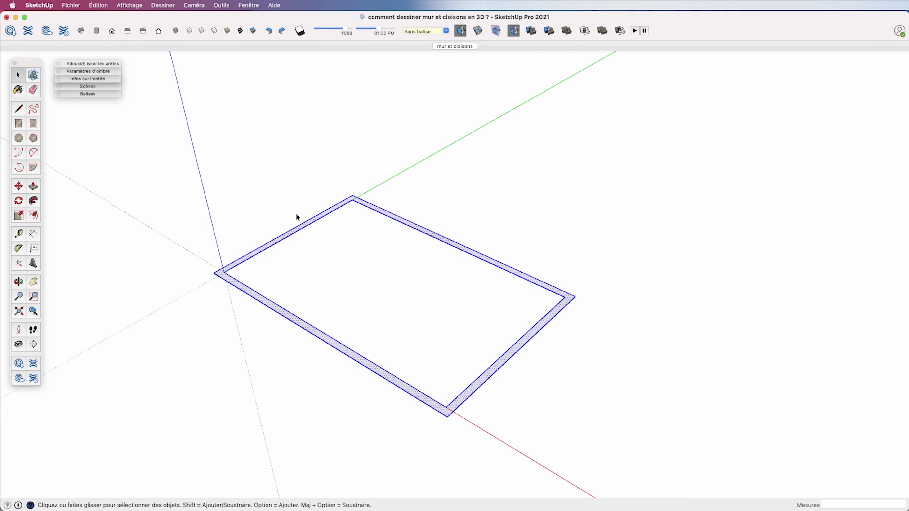
pyautogui.rightClick(307, 225)
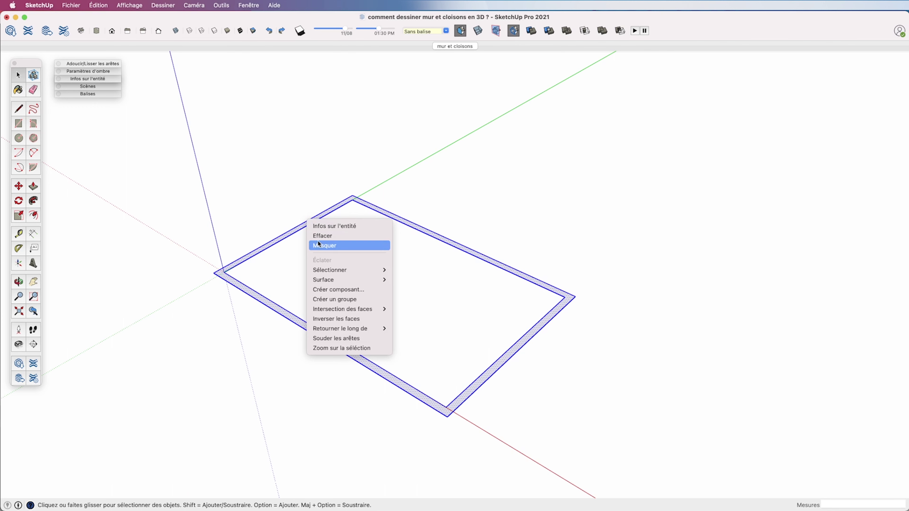
pyautogui.click(322, 303)
pyautogui.click(270, 178)
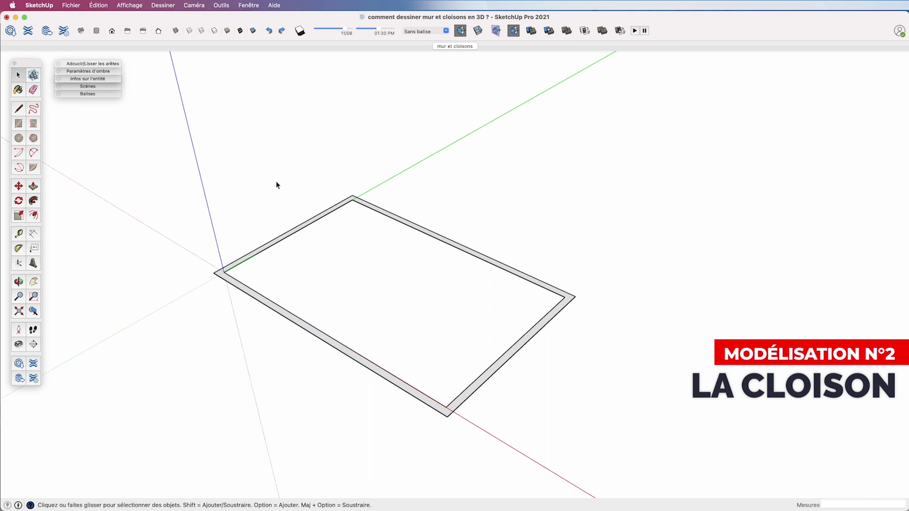
pyautogui.click(98, 5)
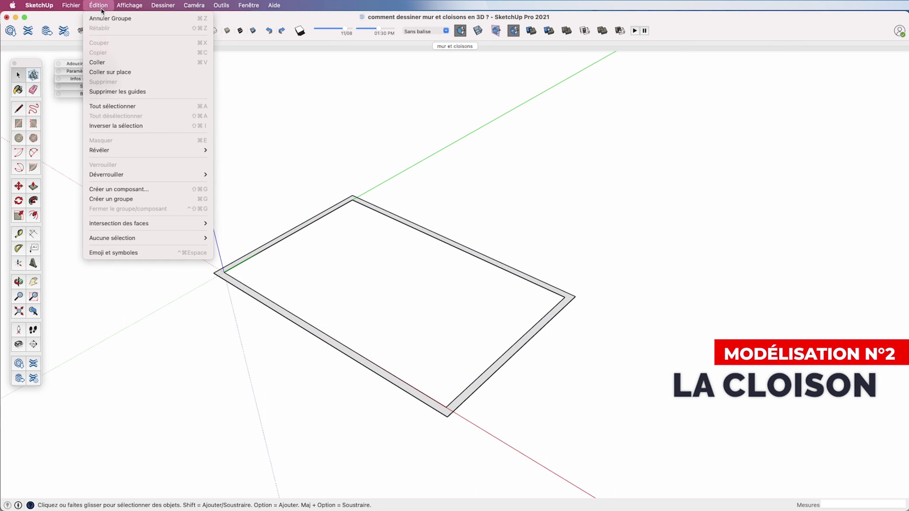
pyautogui.click(131, 201)
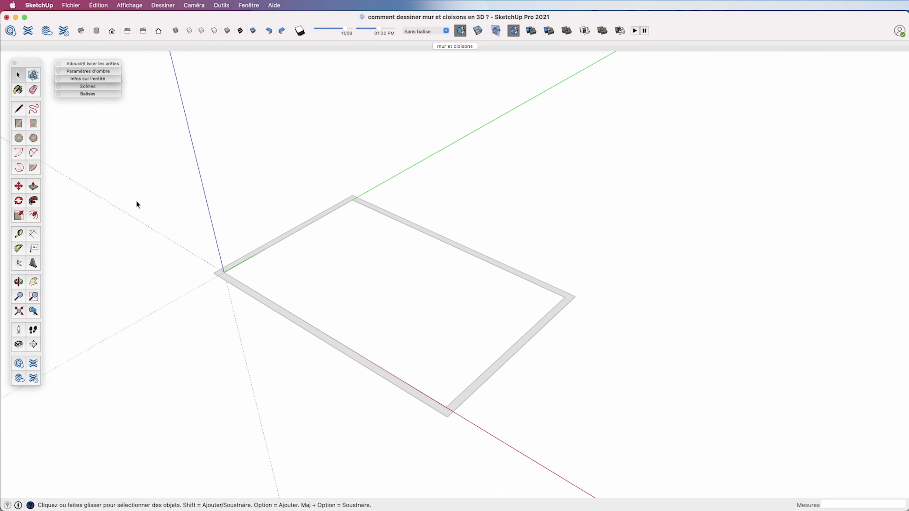
pyautogui.click(19, 124)
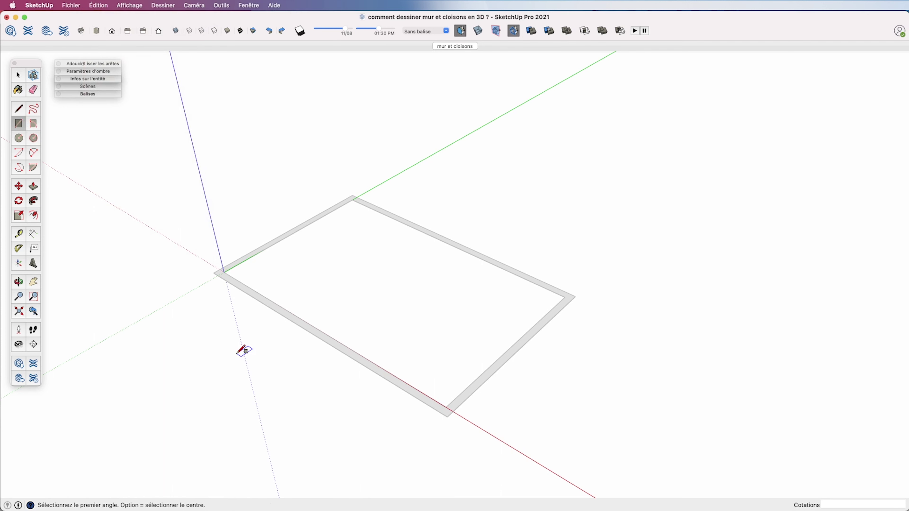
# Draw a 70 mm-wide partition strip across the floor from the near wall to the far wall.
pyautogui.click(269, 300)
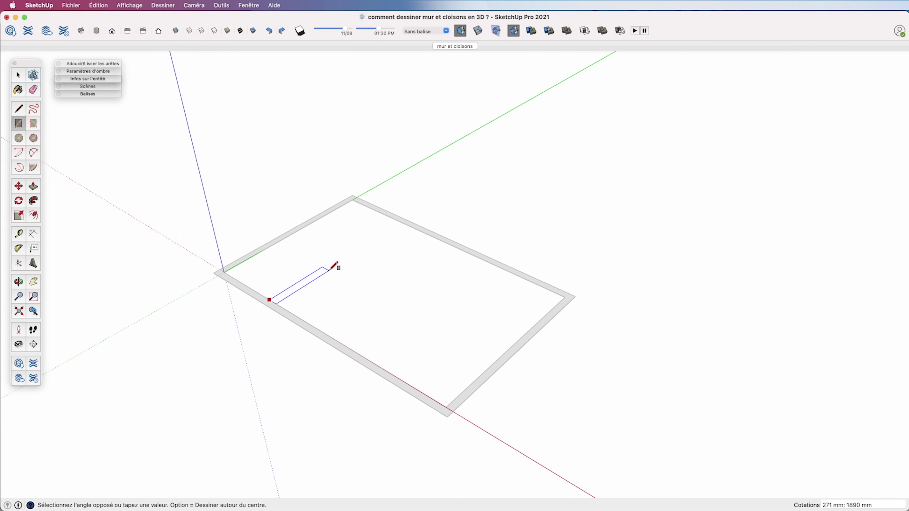
pyautogui.click(407, 225)
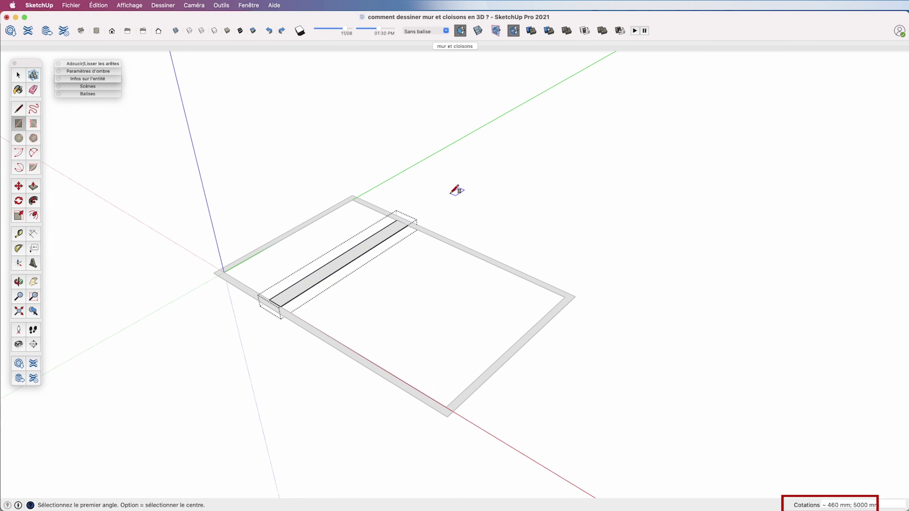
pyautogui.write('70')
pyautogui.press('Return')
pyautogui.press('space')
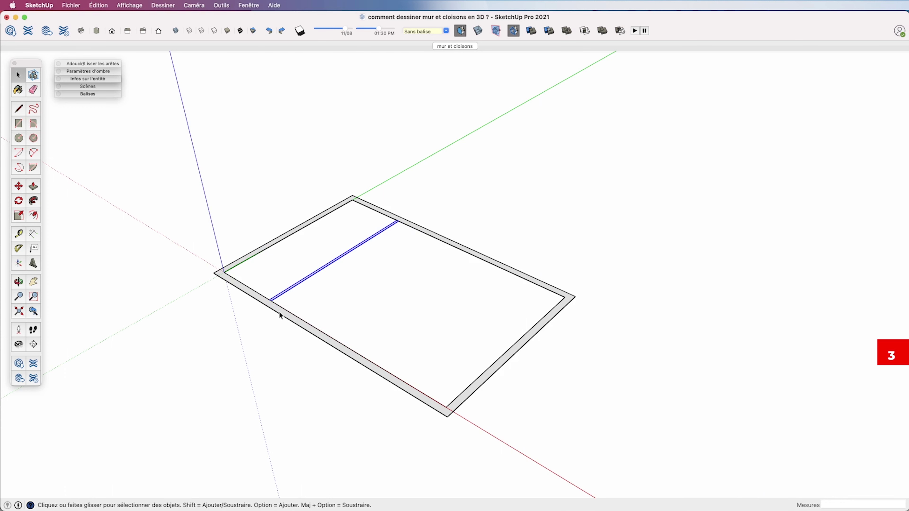
pyautogui.press('super+g')
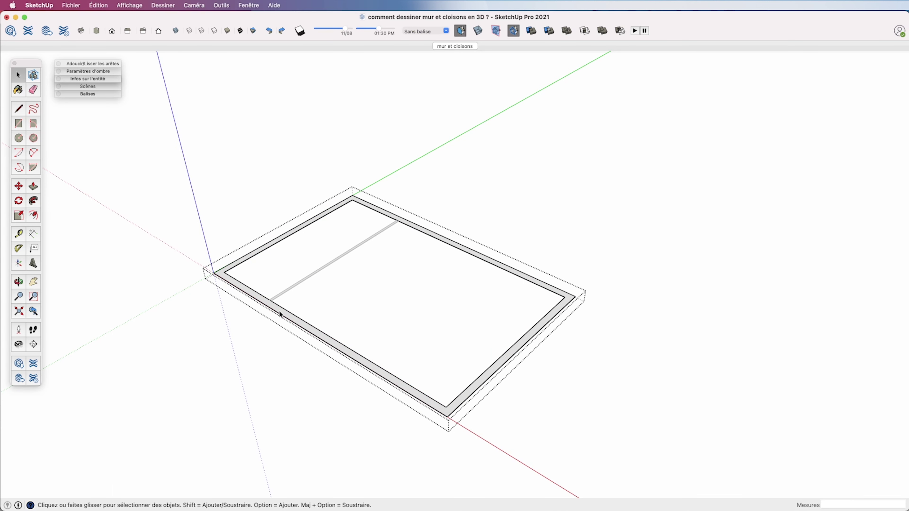
# Push/Pull the exterior wall band up to 2500 mm.
pyautogui.click(33, 186)
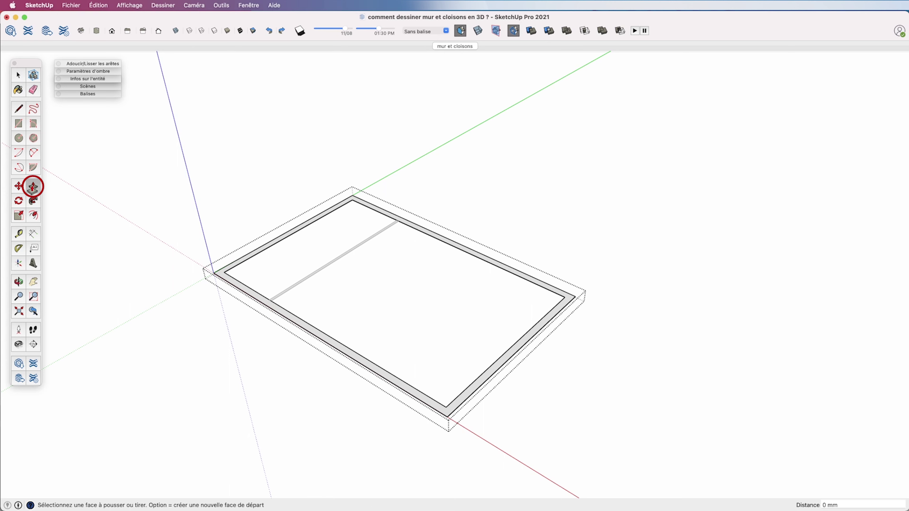
pyautogui.click(291, 320)
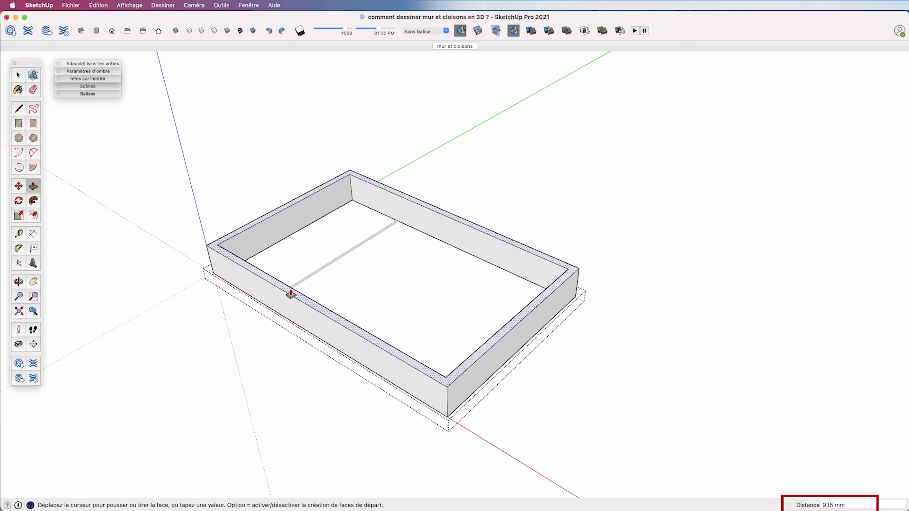
pyautogui.click(290, 217)
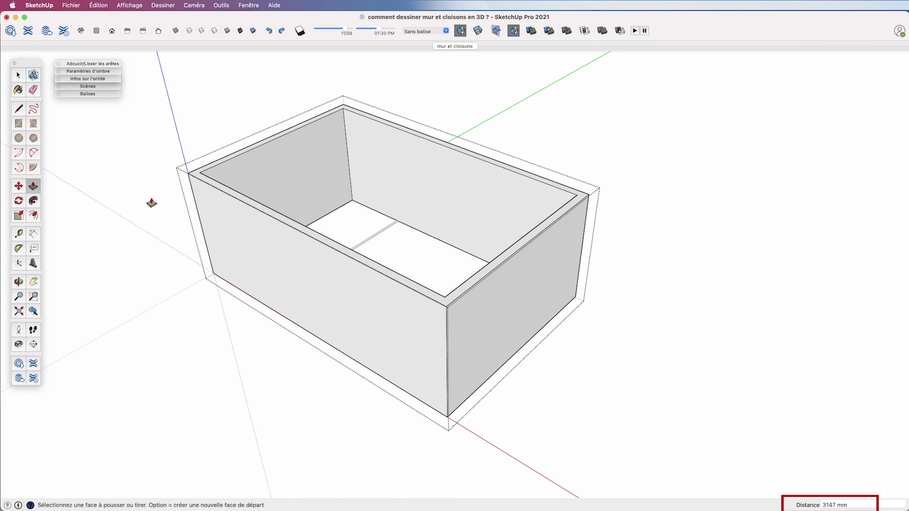
pyautogui.write('2500')
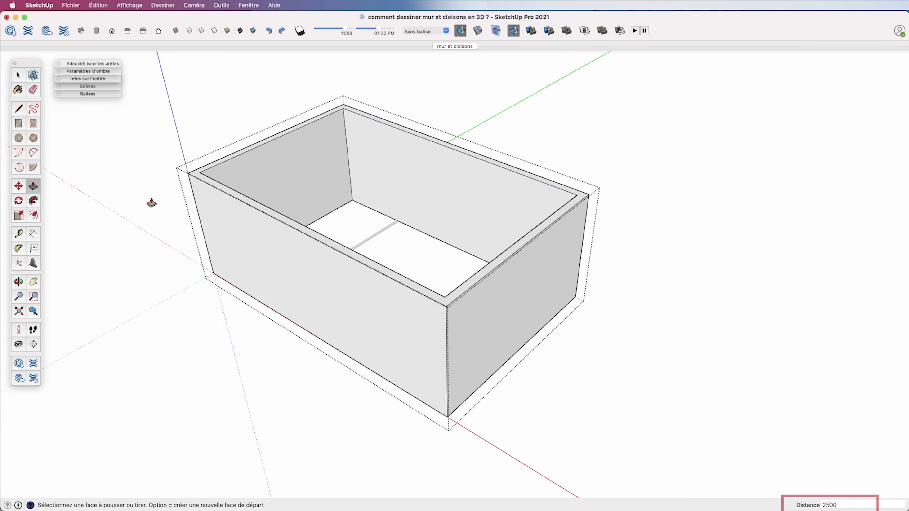
pyautogui.press('Return')
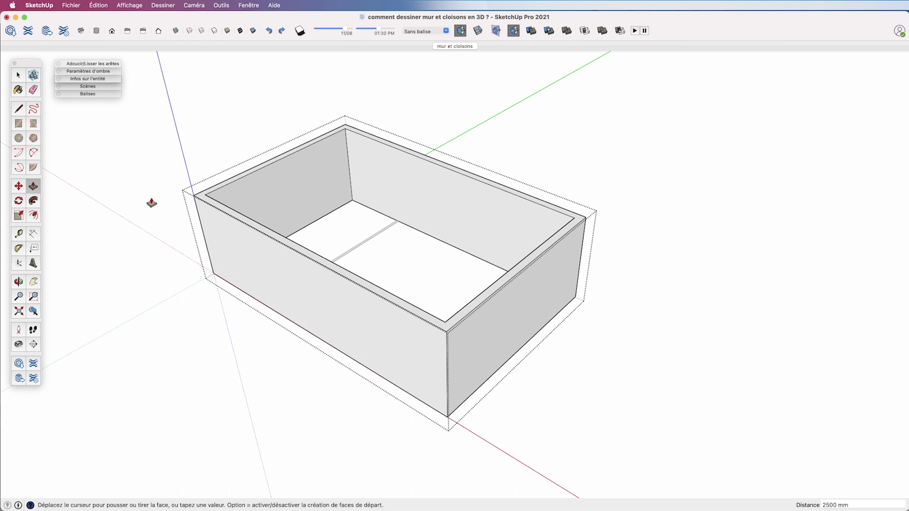
pyautogui.click(18, 75)
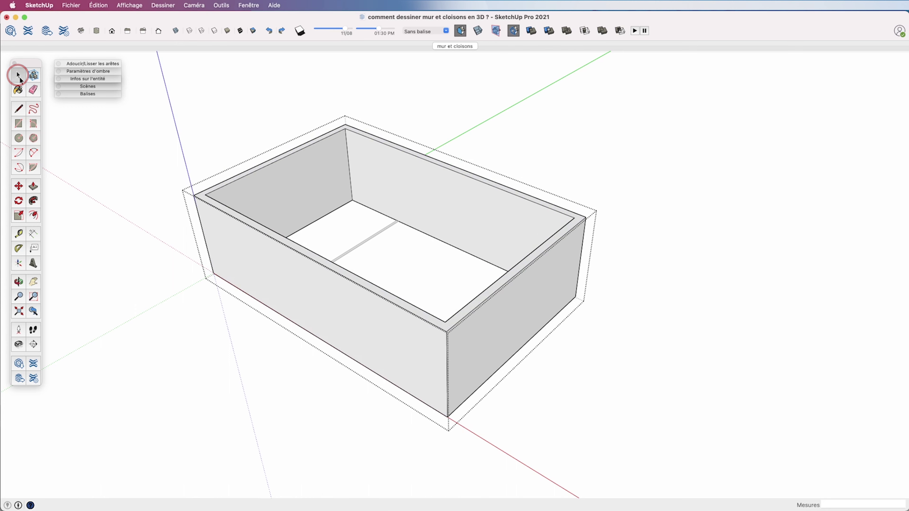
# Push/Pull the 70 mm partition strip up to 2500 mm, matching the exterior walls.
pyautogui.click(371, 239)
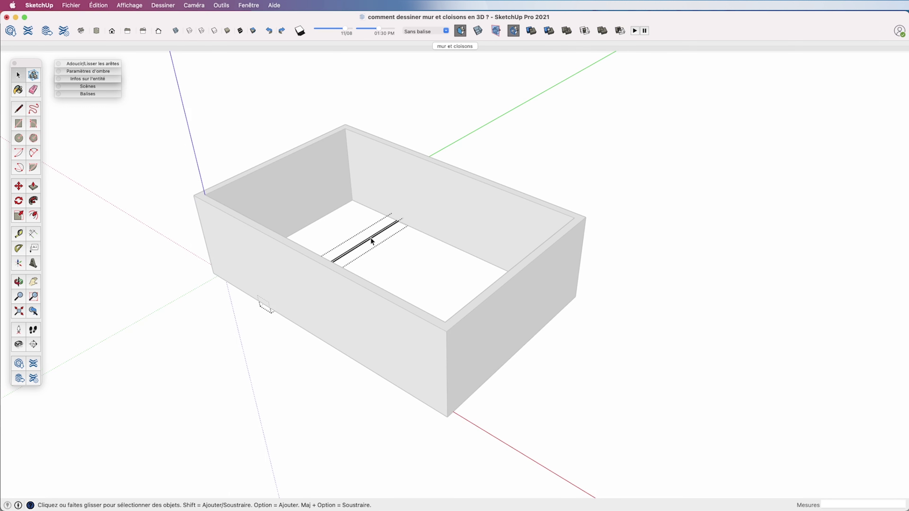
pyautogui.click(35, 188)
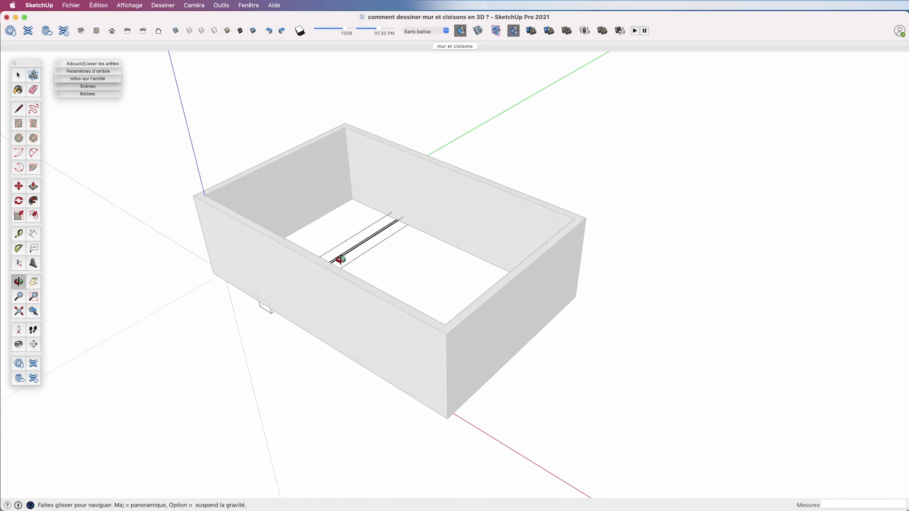
pyautogui.moveTo(345, 256); pyautogui.dragTo(324, 261, button='middle')
pyautogui.click(329, 265)
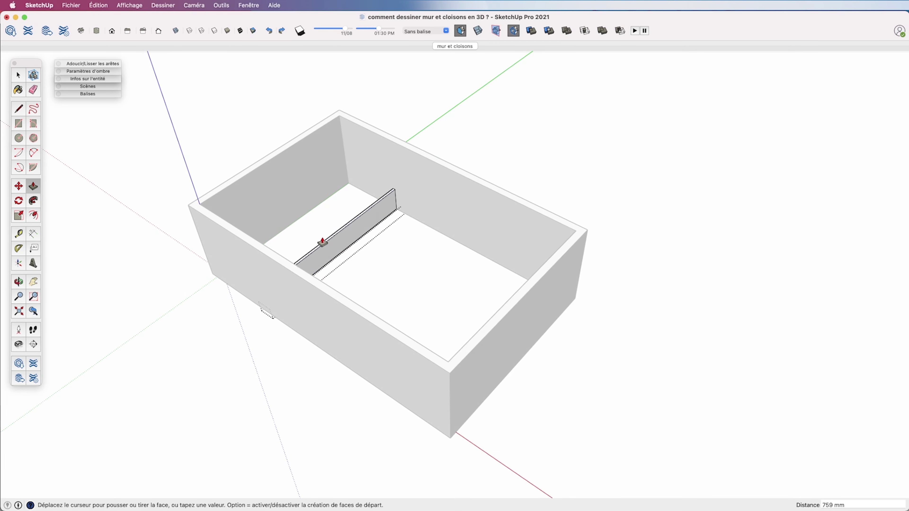
pyautogui.click(201, 207)
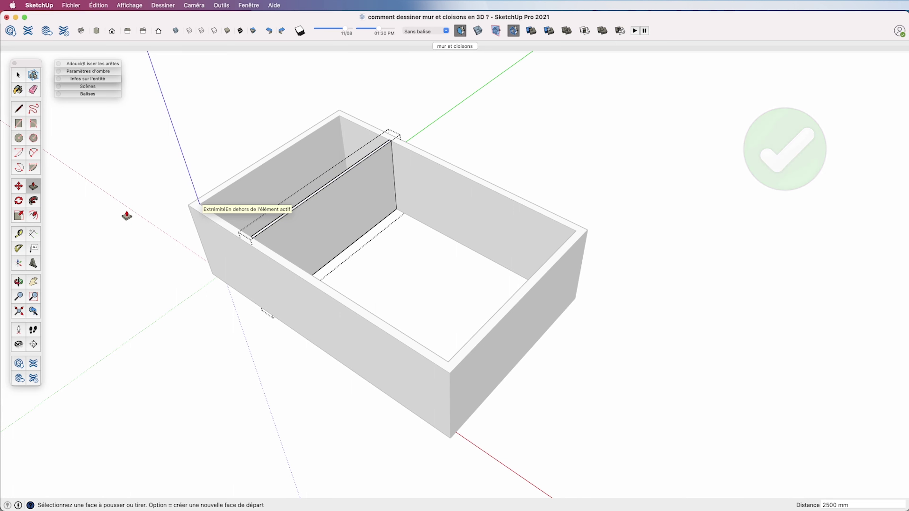
pyautogui.press('space')
pyautogui.moveTo(151, 376)
pyautogui.mouseDown(button='middle')
pyautogui.moveTo(393, 389)
pyautogui.moveTo(166, 335)
pyautogui.moveTo(317, 374)
pyautogui.moveTo(172, 346)
pyautogui.mouseUp(button='middle')
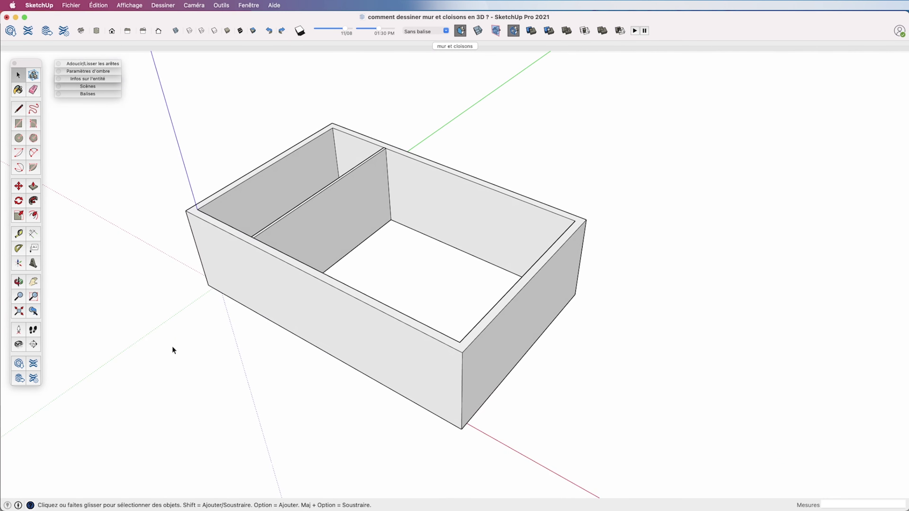